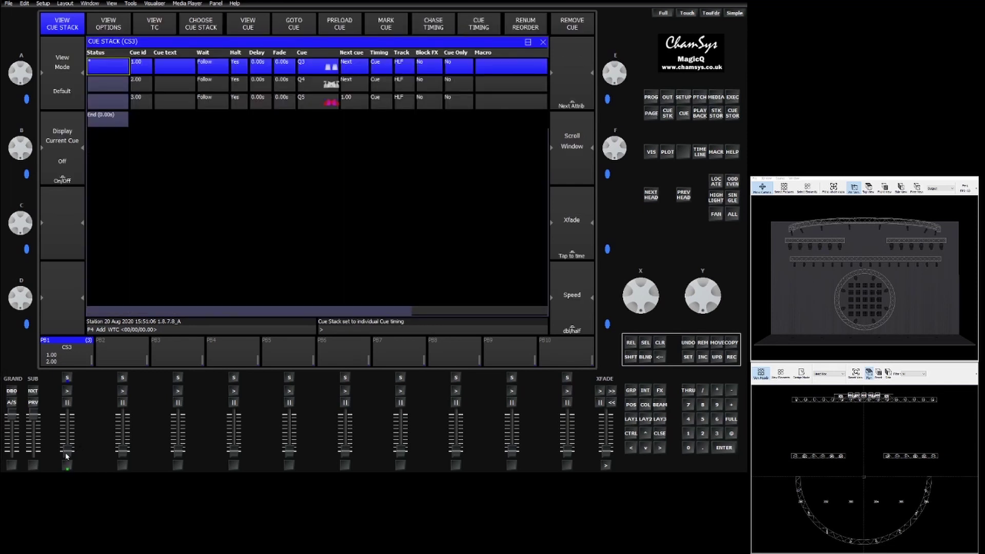
Step: Raise playback 1 to full and step through cues 2.00 and 3.00
left_click(67, 455)
left_click_drag(67, 456, 67, 415)
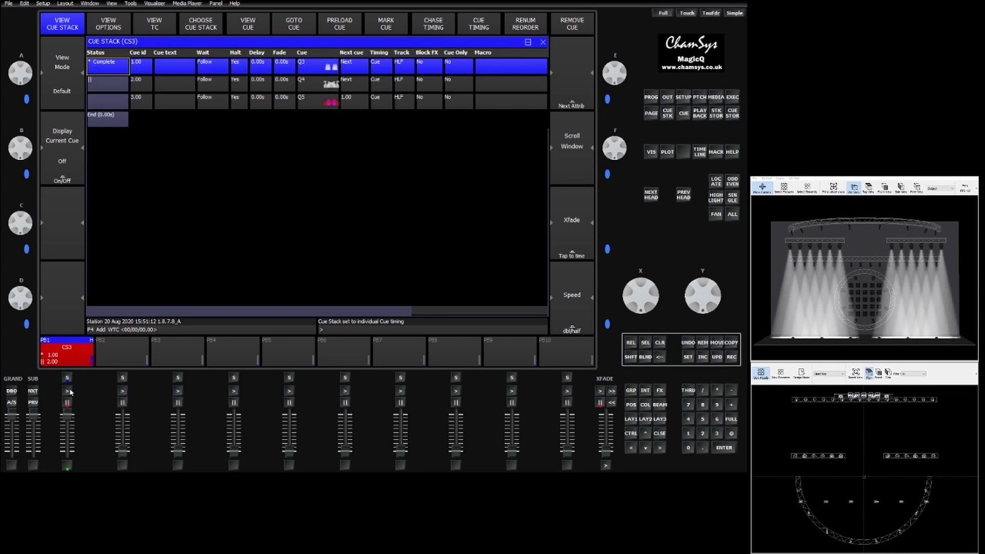
left_click(69, 393)
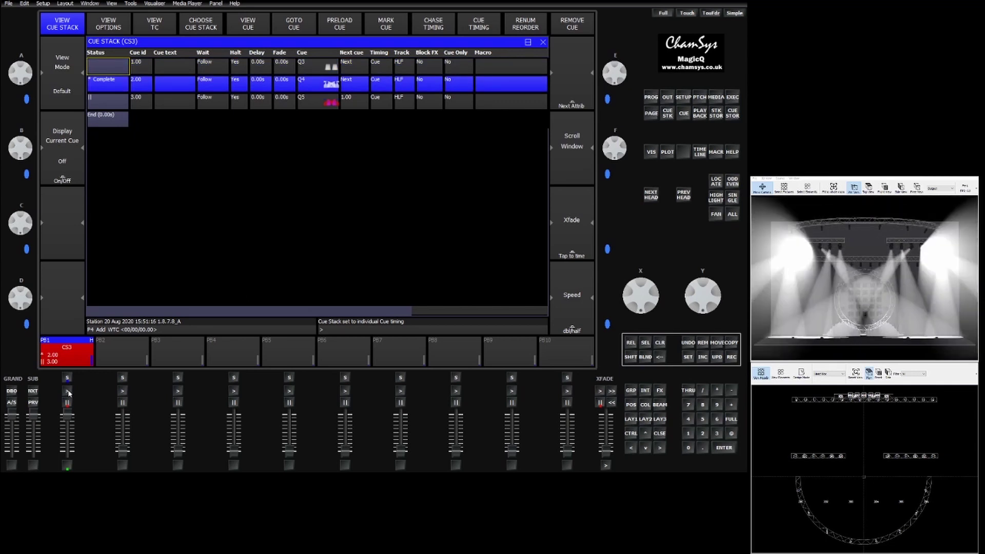
left_click(69, 393)
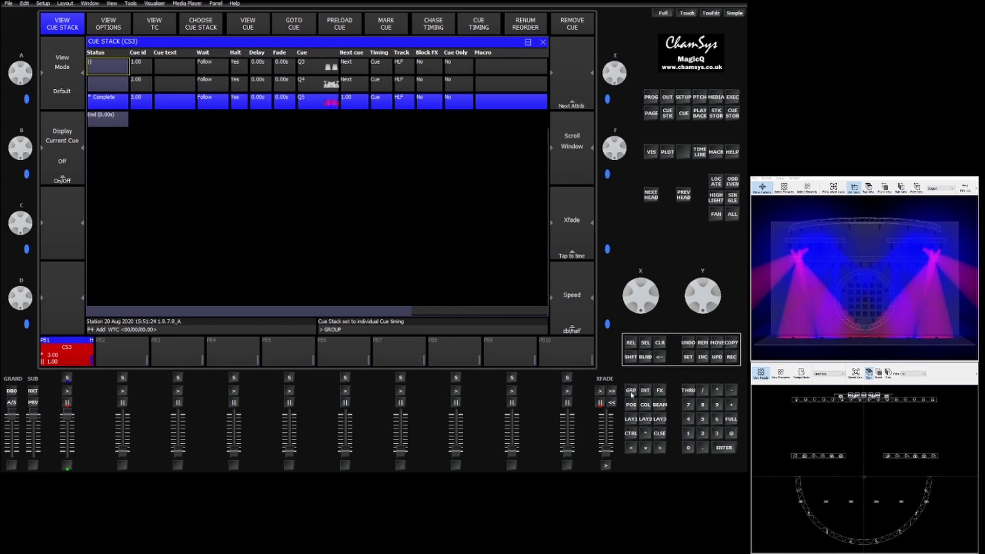
Step: Set the G7 spots to C1 White and P11 In, and record the look as cue 4.00 on PB1
left_click(632, 392)
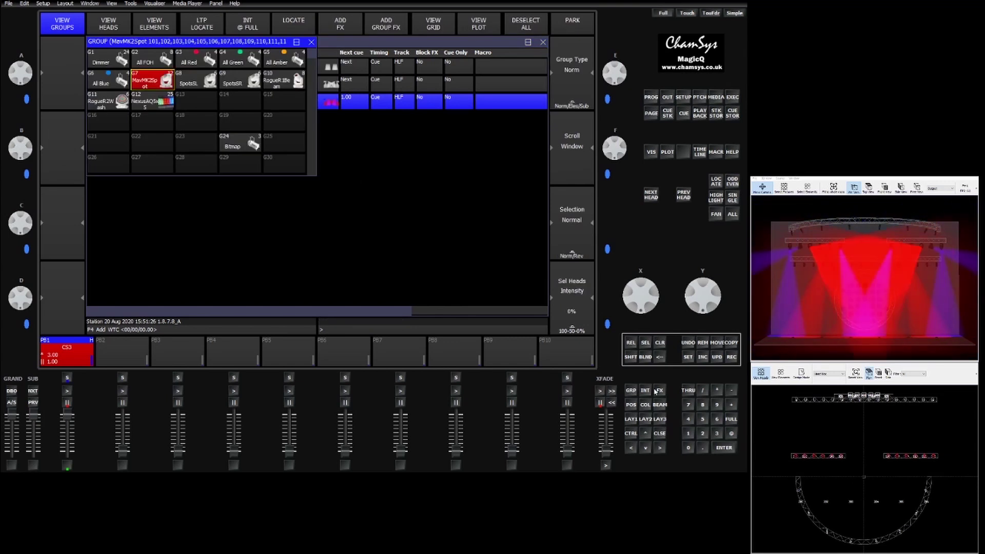
left_click(645, 406)
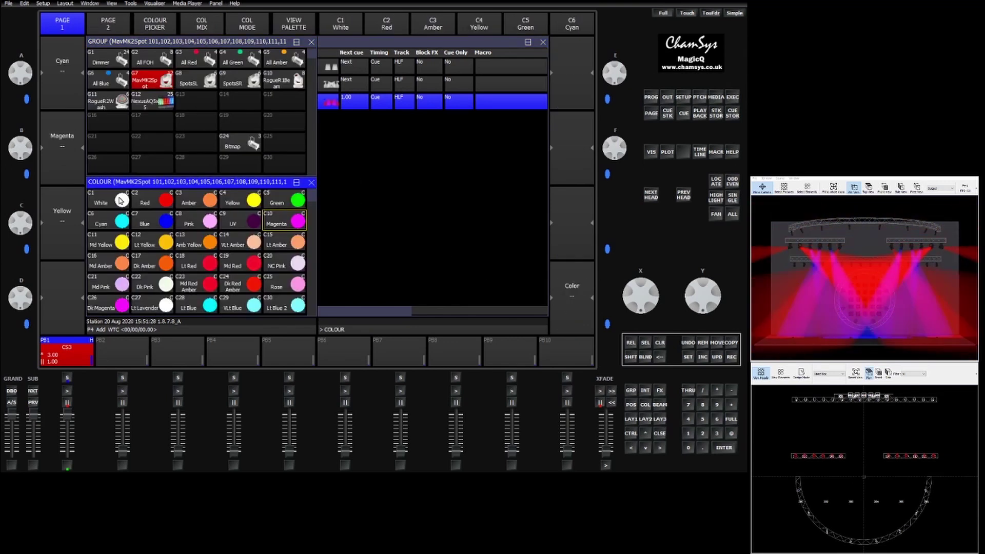
left_click(121, 201)
left_click(631, 405)
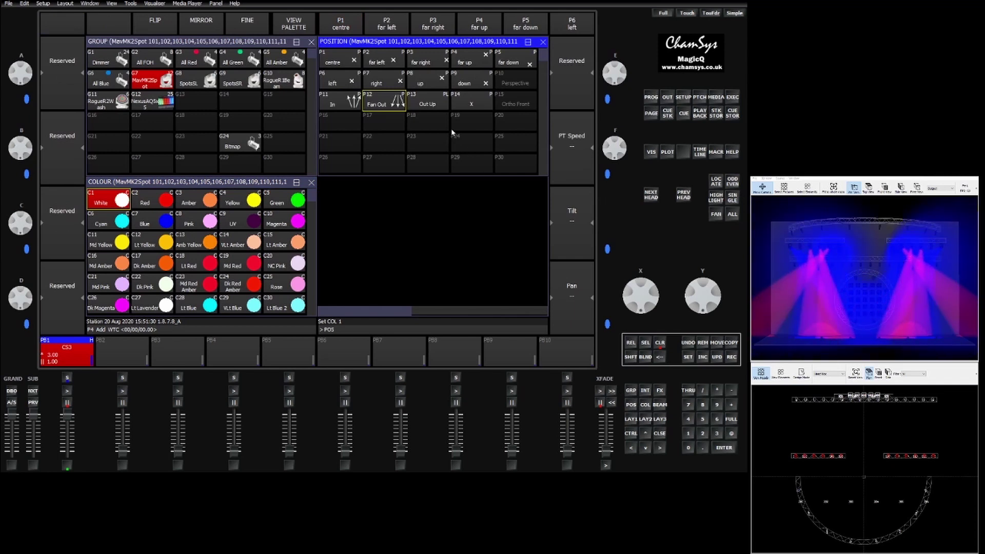
left_click(353, 103)
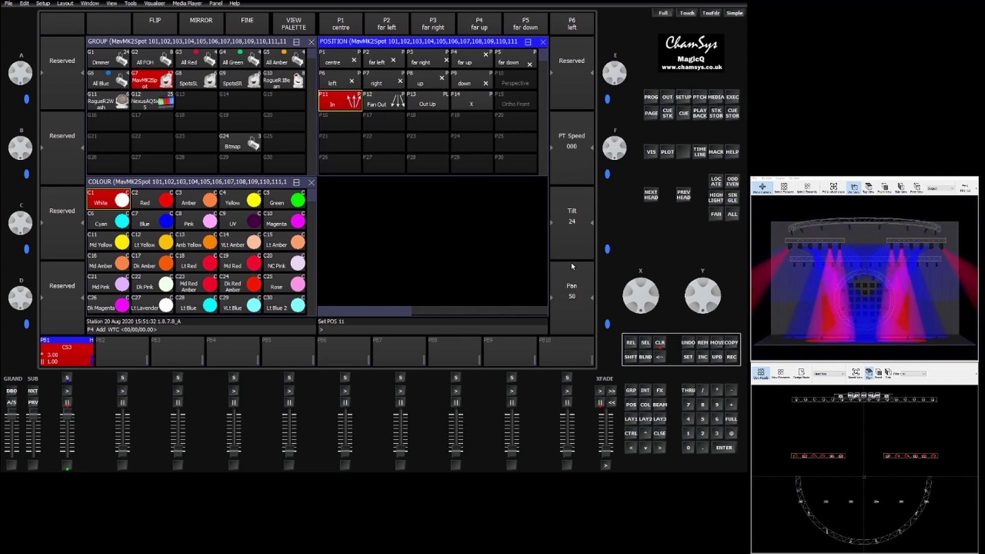
left_click(732, 359)
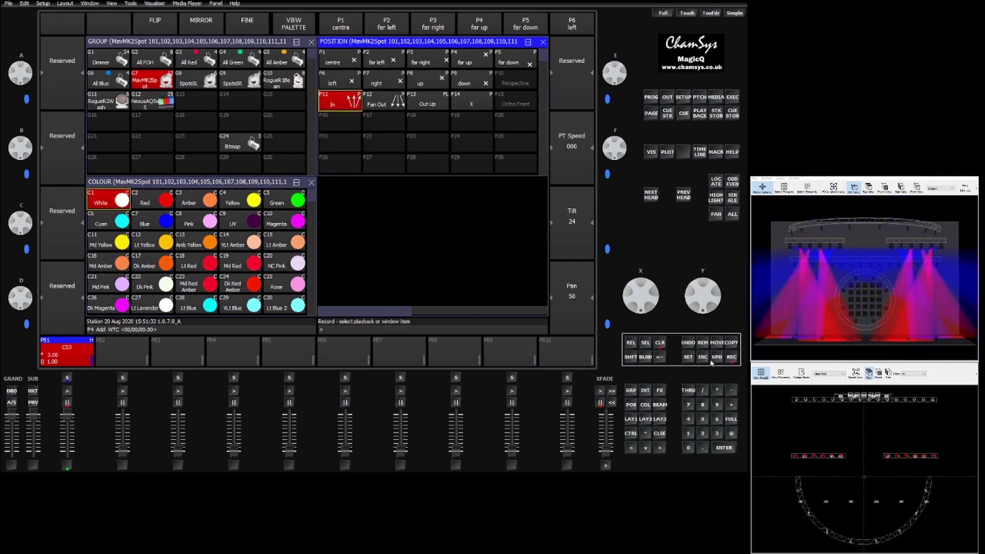
left_click(70, 360)
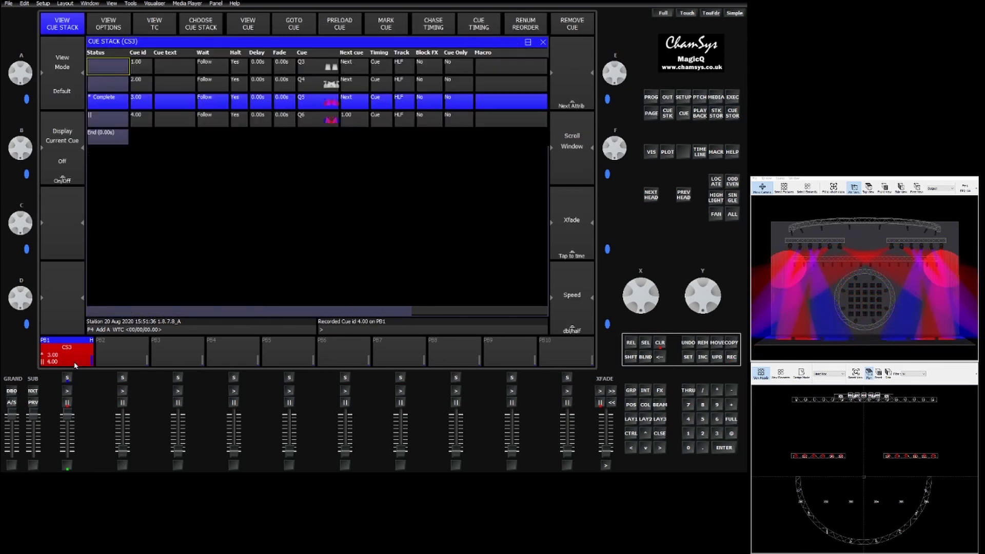
Step: Set cue 4.00's track flags to HL
left_click(177, 123)
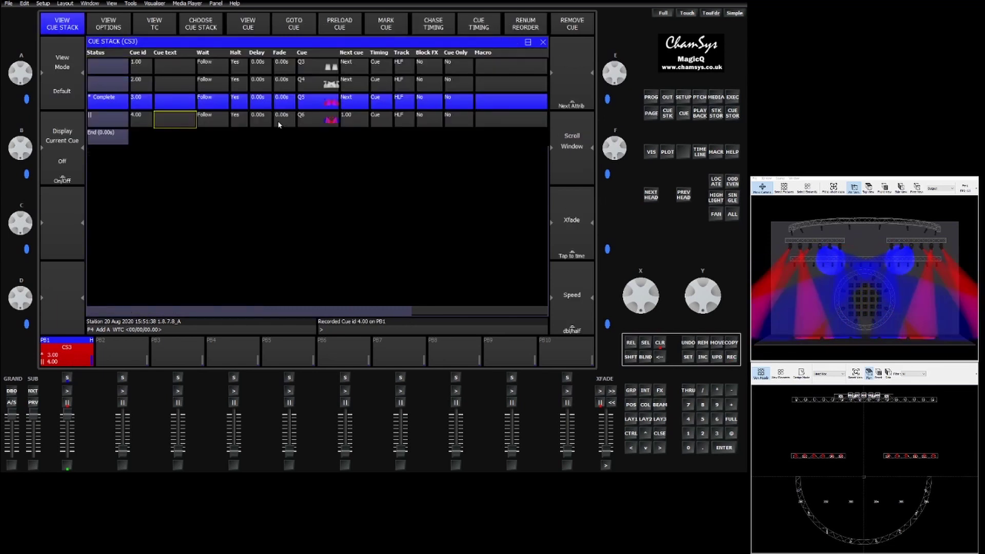
left_click(405, 120)
left_click(405, 120)
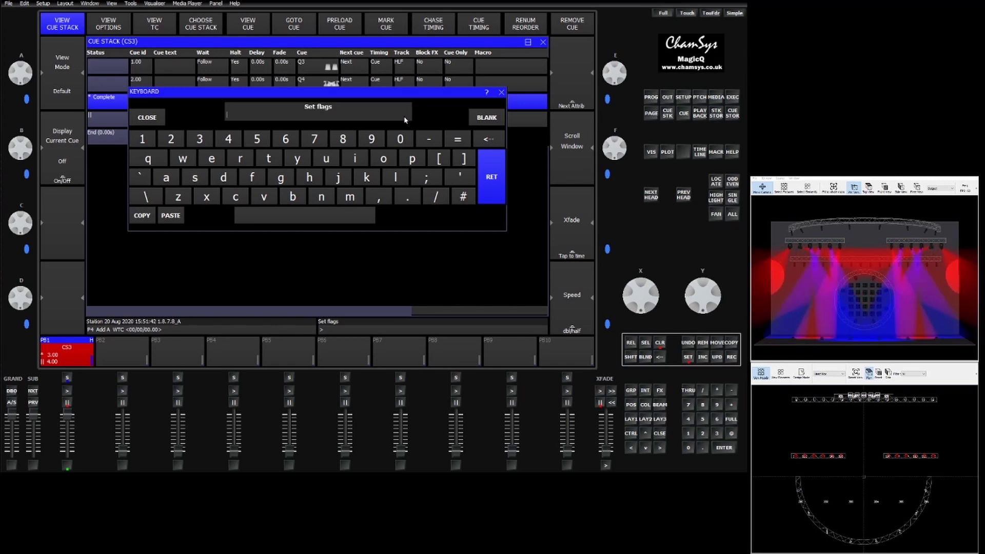
type("HL")
key("Return")
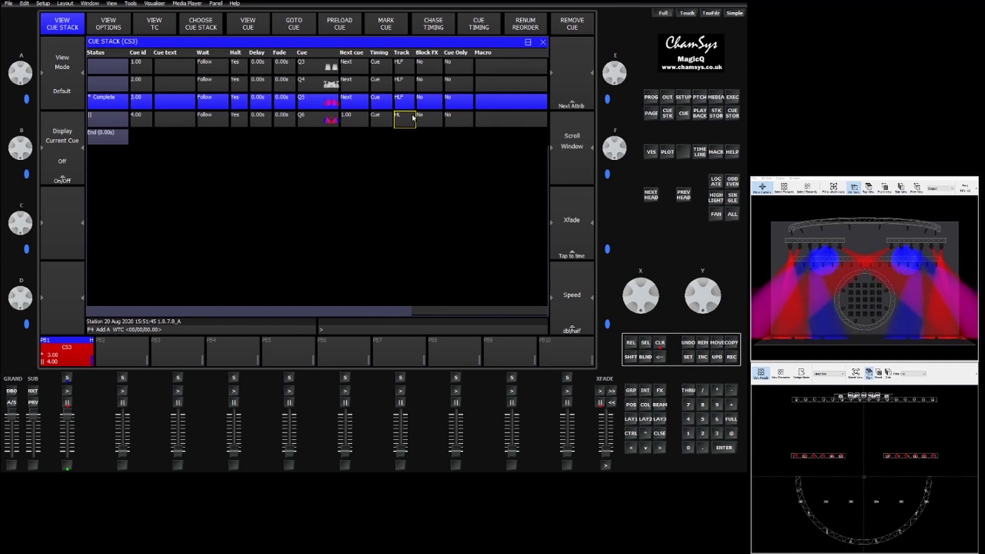
Step: Confirm cue 4.00's Zero old FX is Yes, clear the programmer and play cue 4.00
key("Right")
key("Right")
key("Right")
key("Right")
key("Right")
key("Right")
key("Right")
key("Right")
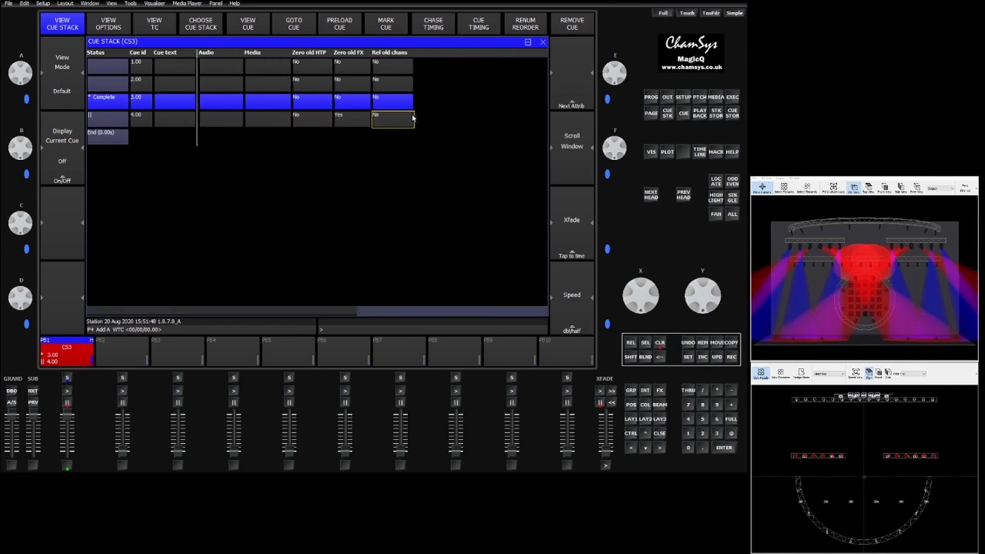
left_click(356, 121)
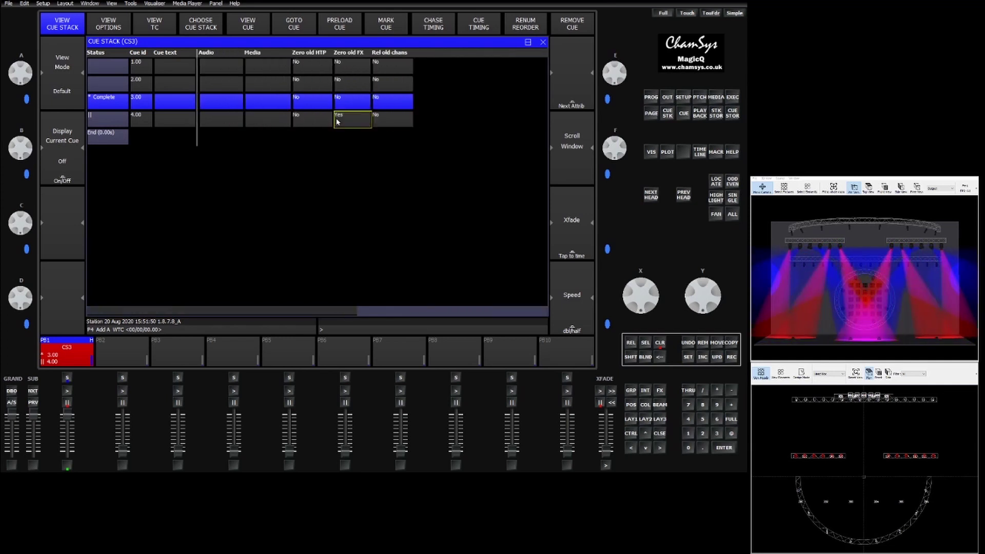
left_click(659, 343)
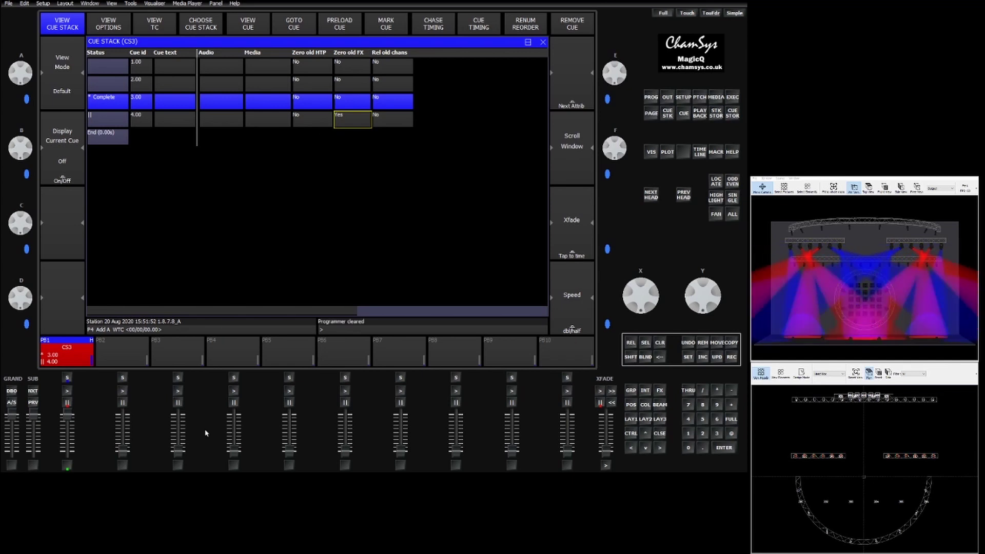
left_click(66, 391)
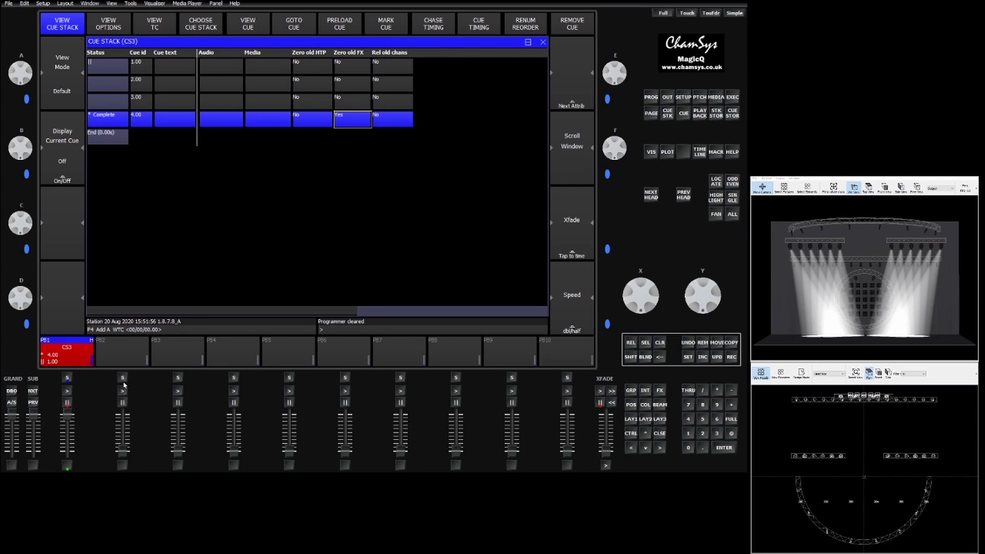
key("Left")
key("Left")
key("Left")
key("Left")
key("Left")
key("Left")
key("Left")
key("Left")
key("Left")
key("Left")
key("Left")
key("Left")
key("Left")
key("Left")
key("Left")
key("Left")
key("Left")
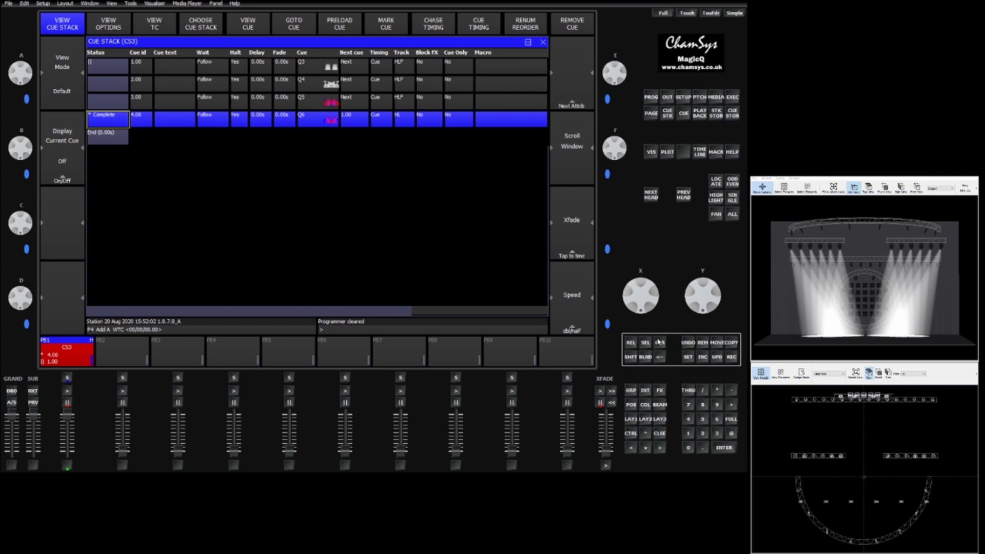
Step: Go back to cue 3.00, delete cue 4.00, and include cue 3.00 into the programmer
left_click(68, 405)
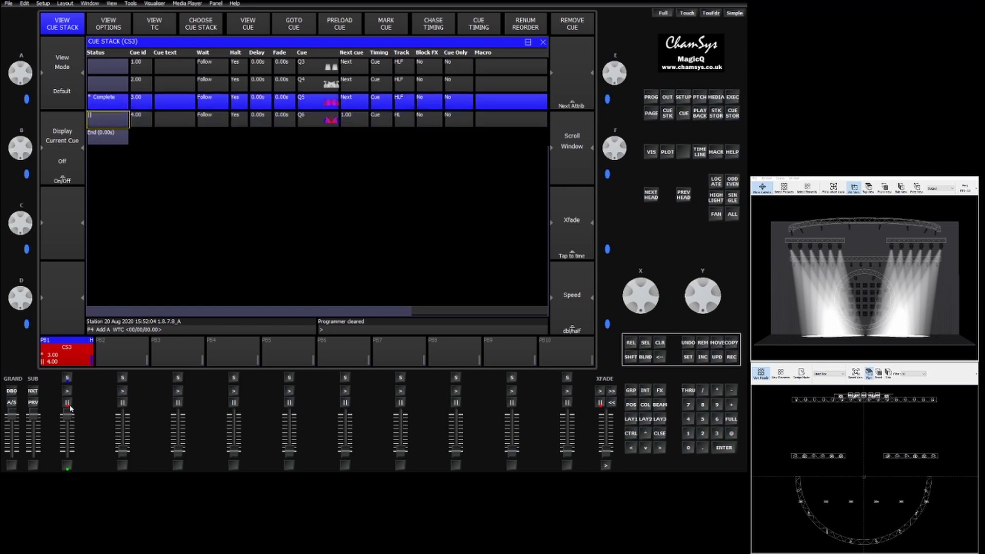
key("Delete")
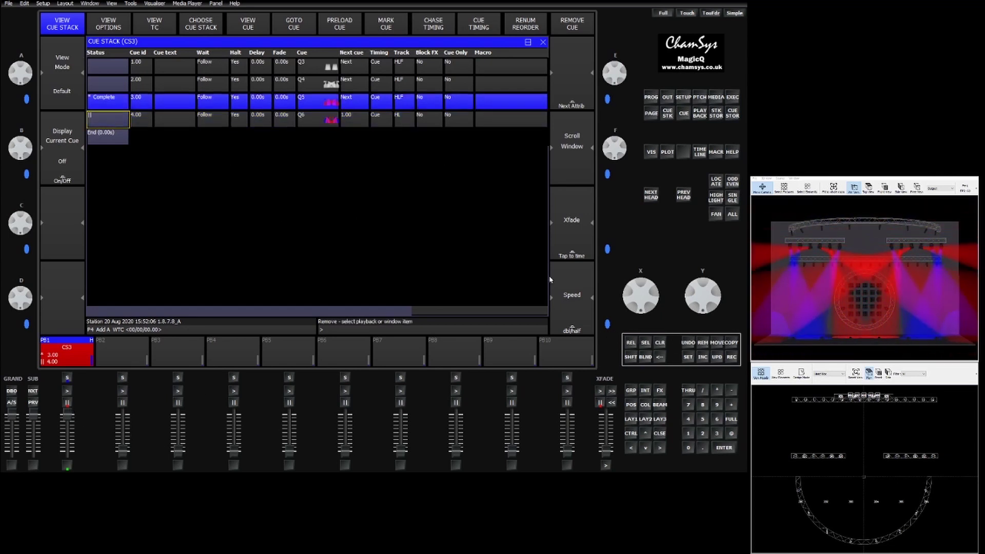
left_click(114, 124)
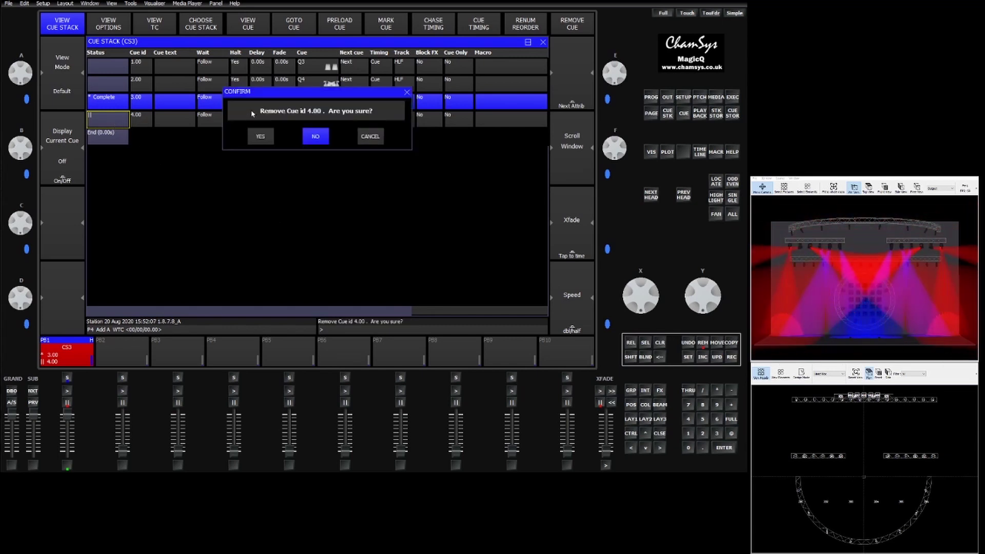
left_click(259, 136)
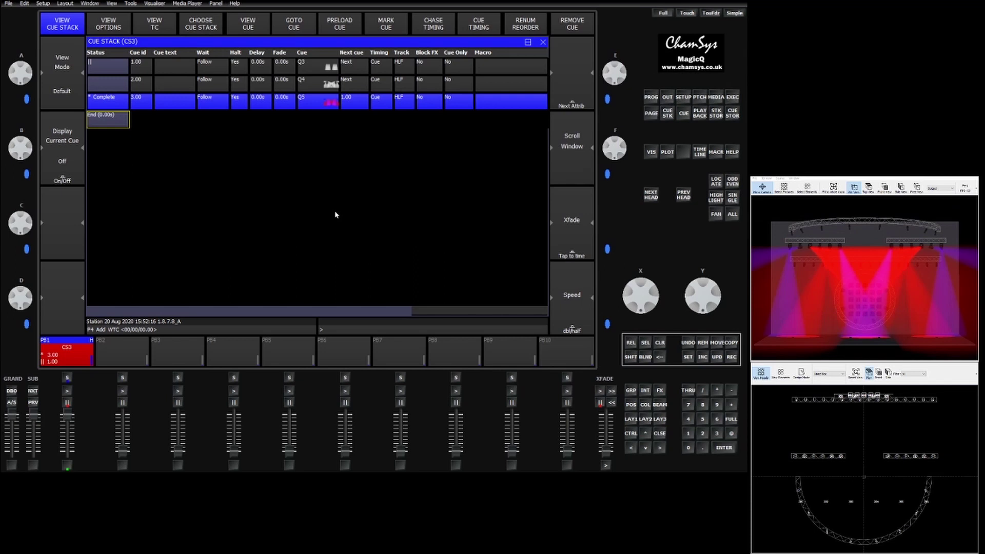
left_click(703, 359)
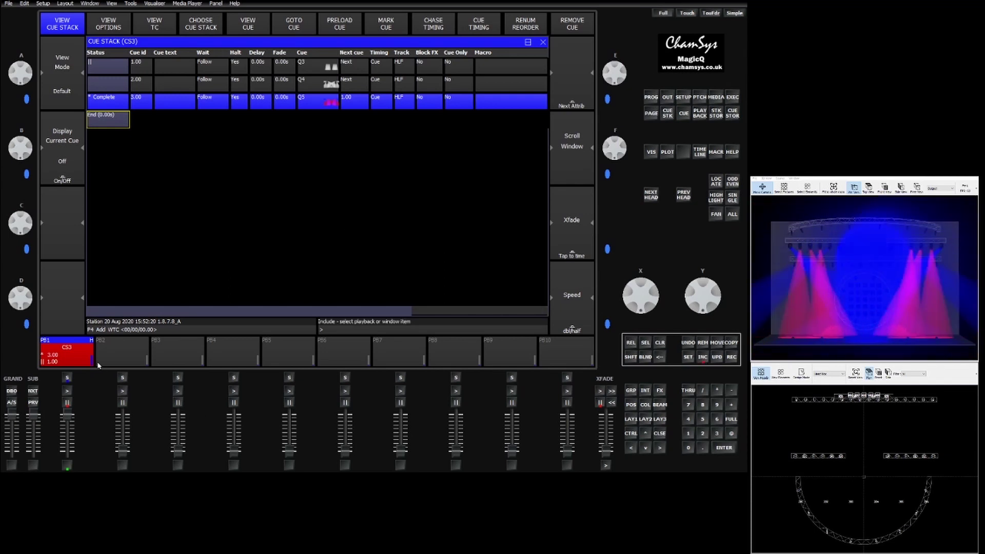
left_click(74, 356)
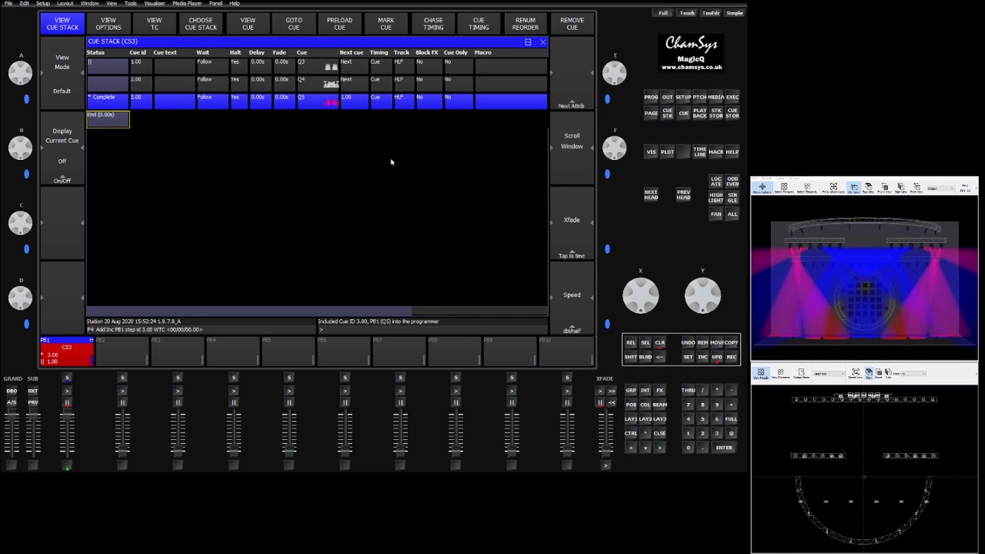
Step: Show the programmer's effects, clear it, and include cue 2.00's Circle effect
left_click(651, 97)
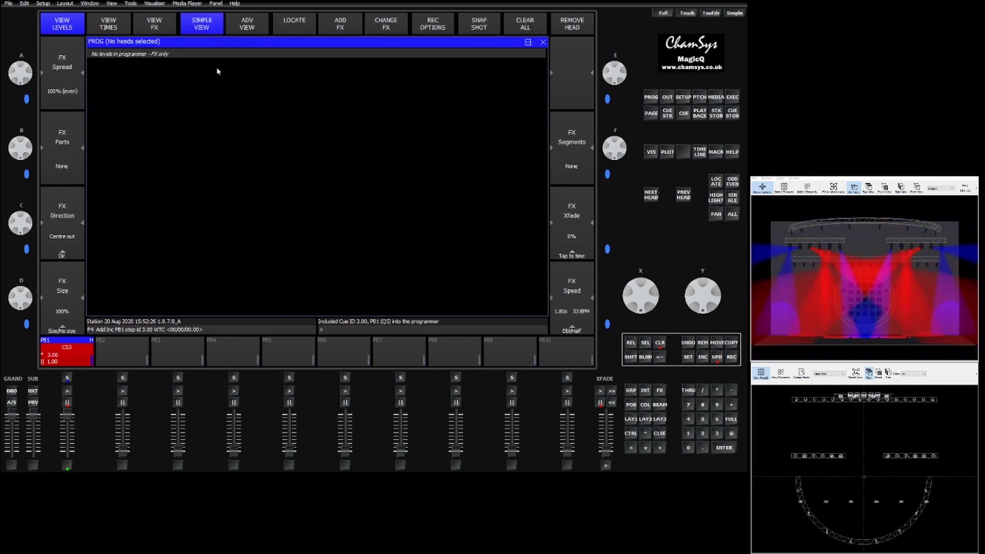
left_click(165, 30)
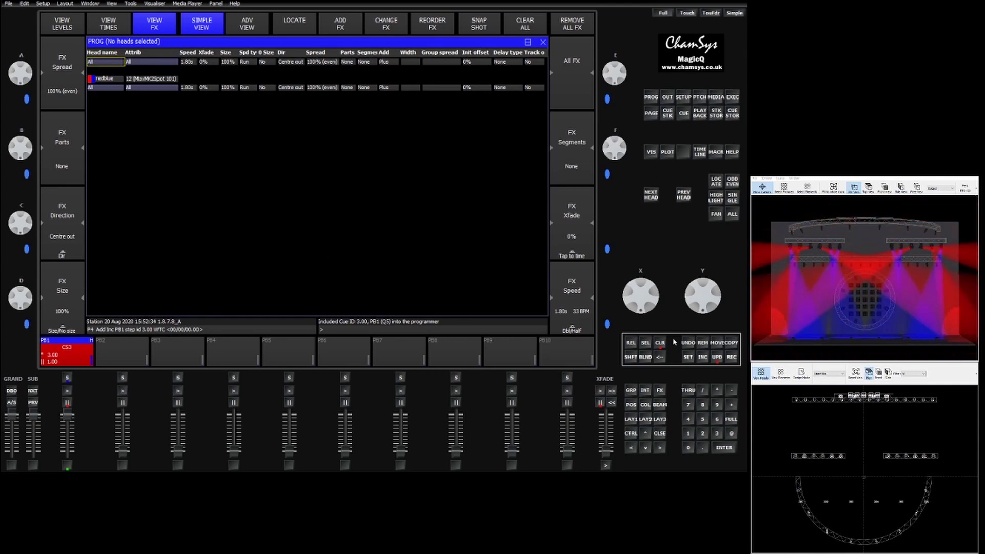
left_click(660, 348)
left_click(703, 357)
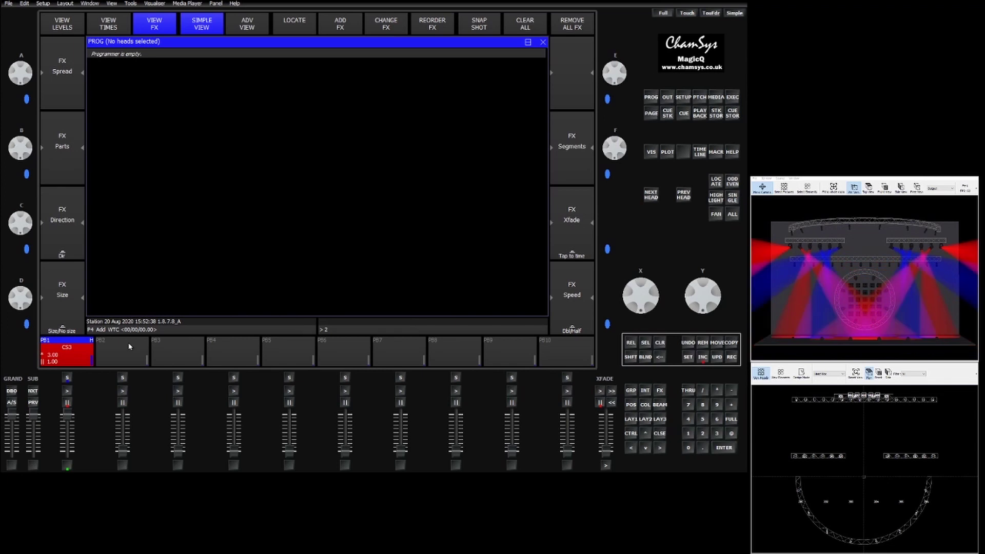
left_click(75, 346)
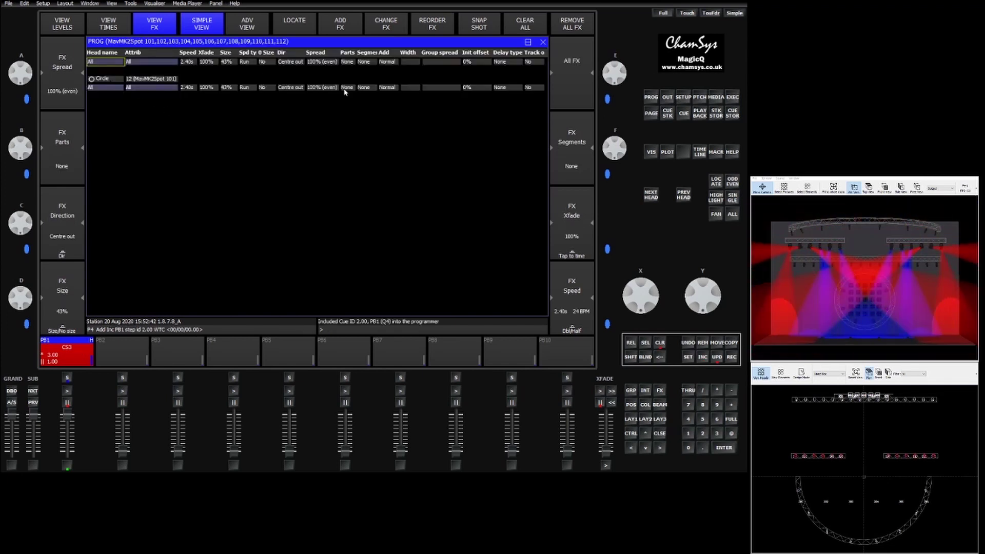
Step: Set the Circle effect's Track out option to Yes
left_click(285, 88)
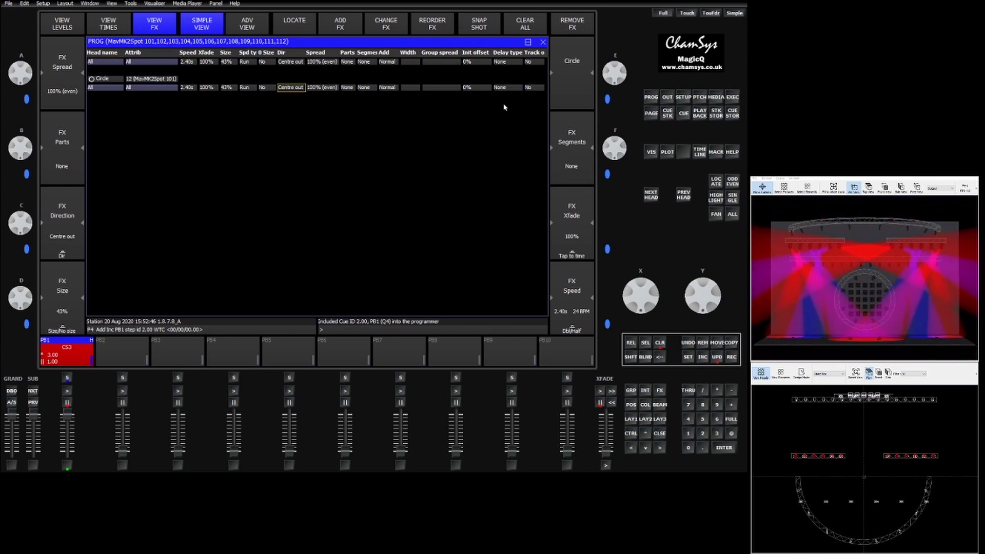
left_click(252, 87)
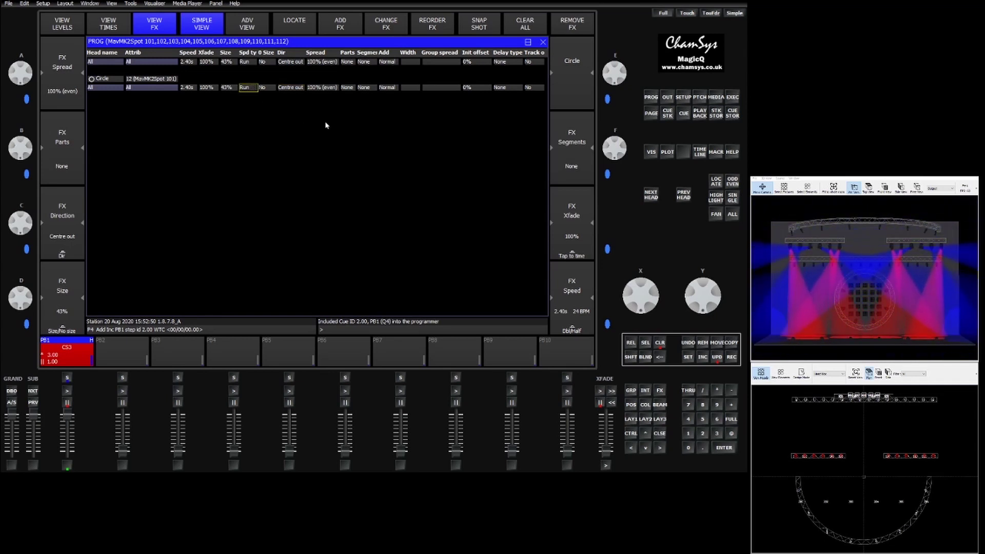
key("Right")
key("Right")
key("Right")
key("Right")
key("Right")
key("Right")
key("Right")
key("Right")
key("Right")
key("Right")
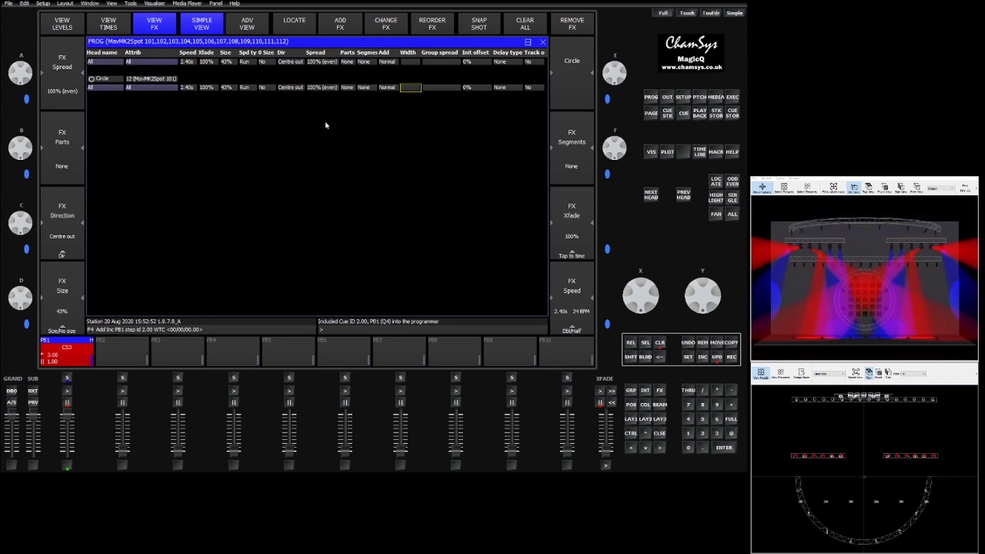
key("Right")
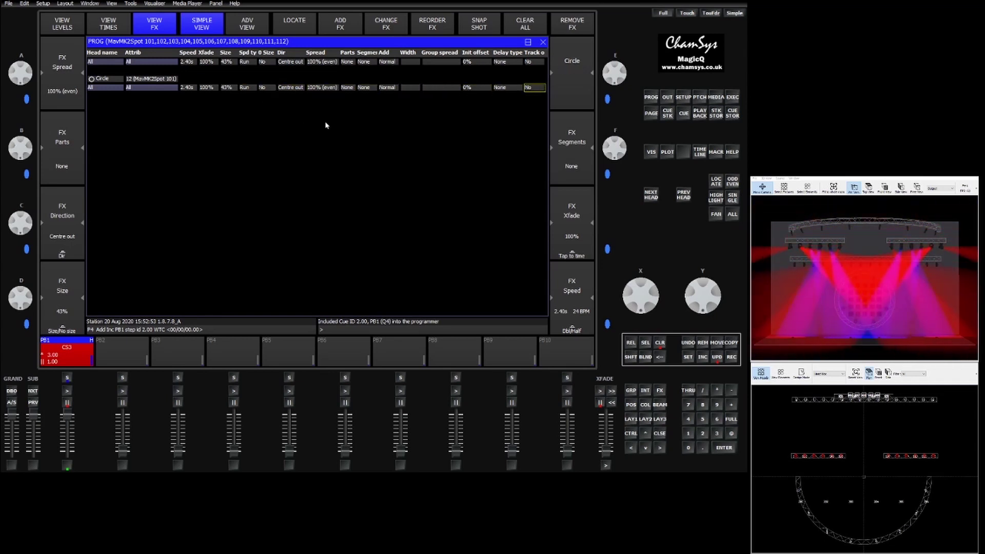
left_click(531, 89)
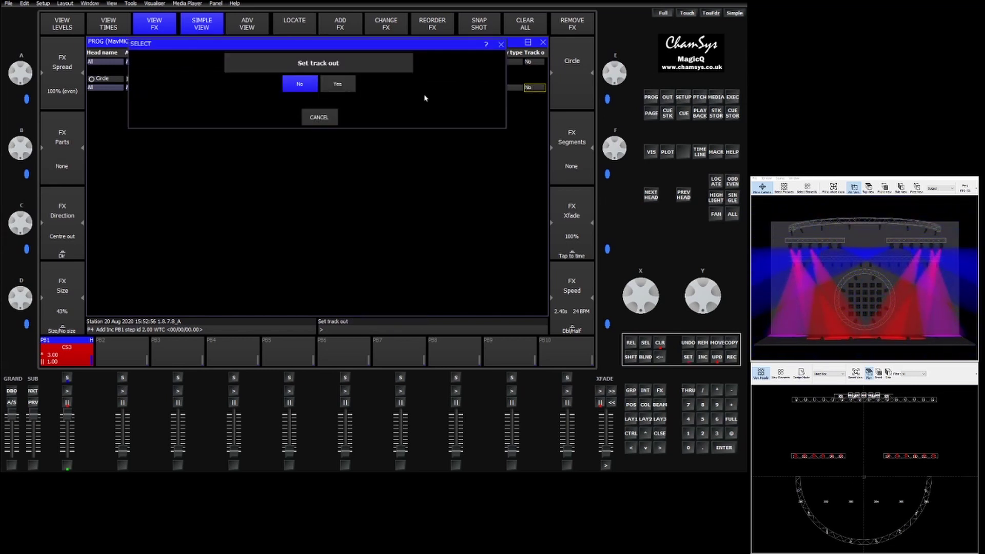
left_click(338, 83)
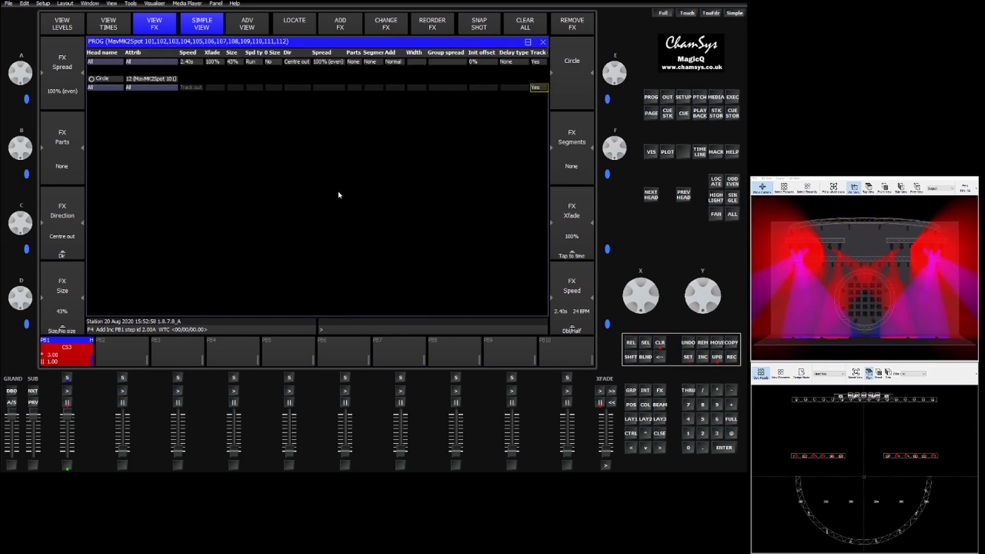
left_click(731, 357)
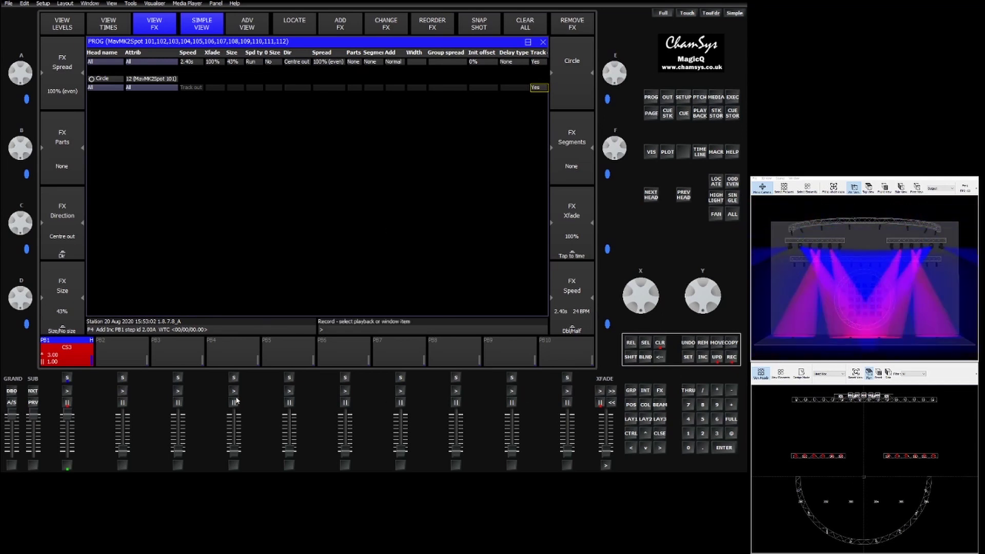
Step: Record cue 4.00 on PB1, clear the programmer, and play cue 4.00 showing only red and blue
left_click(71, 356)
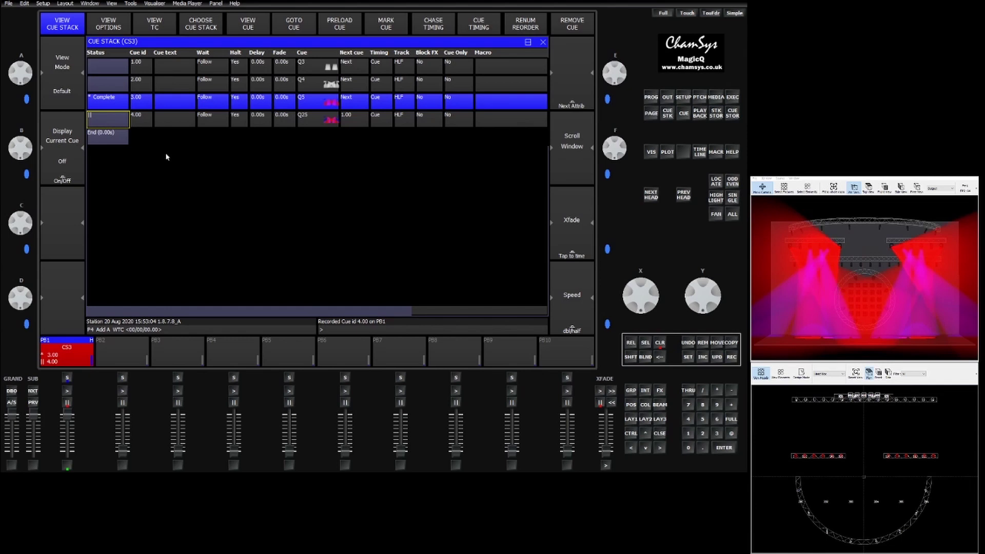
left_click(176, 119)
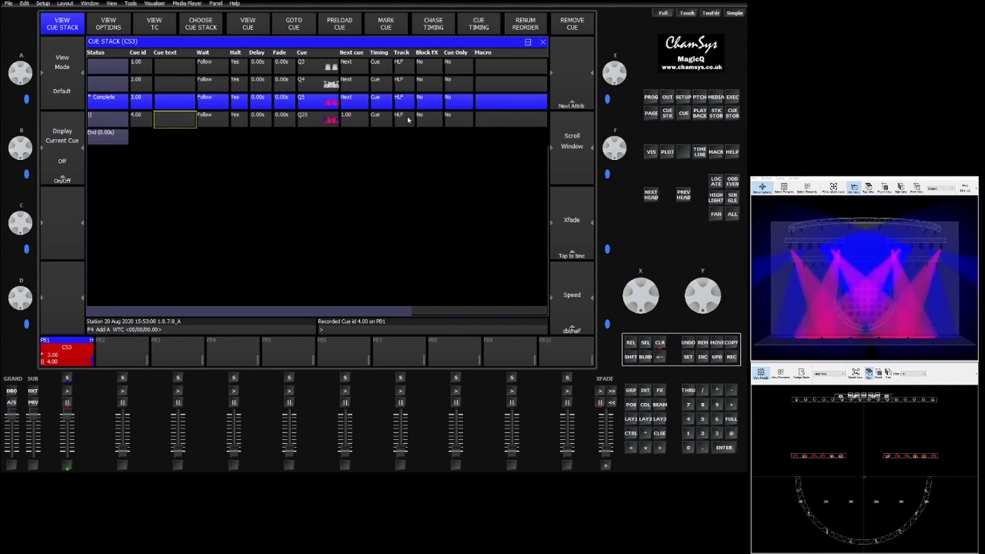
left_click(661, 345)
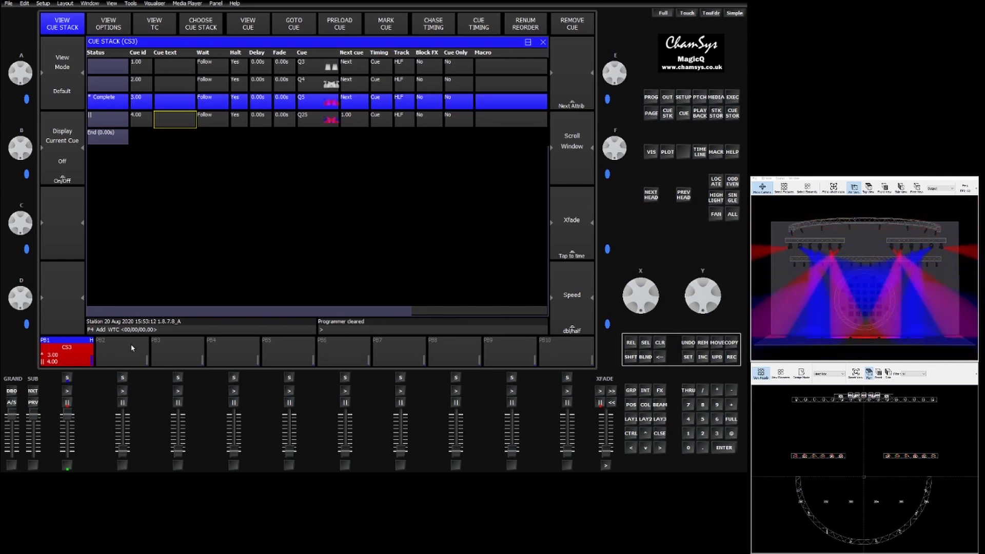
left_click(68, 393)
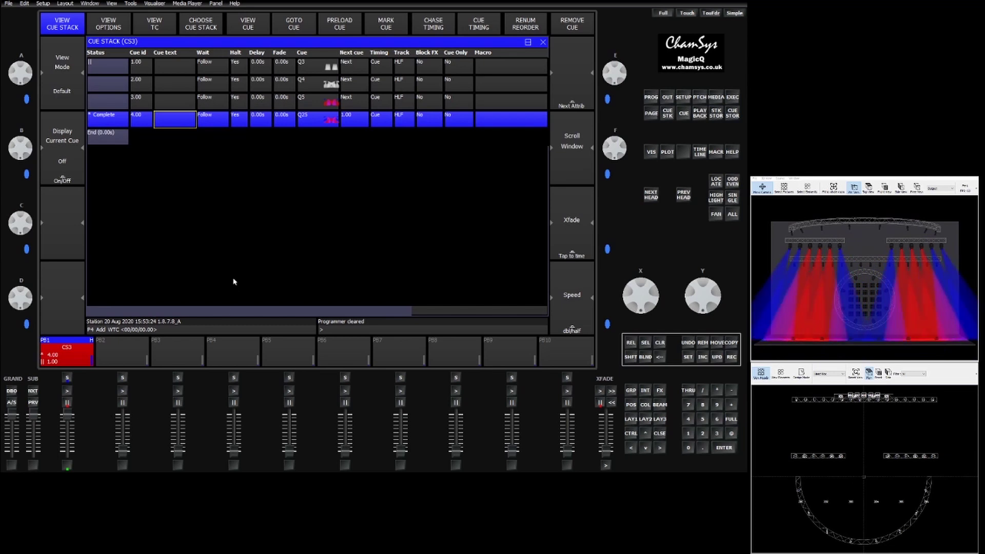
Step: Record cue 5.00 with the MavMK2Spot group in C1 White at P13 Out Up
left_click(632, 390)
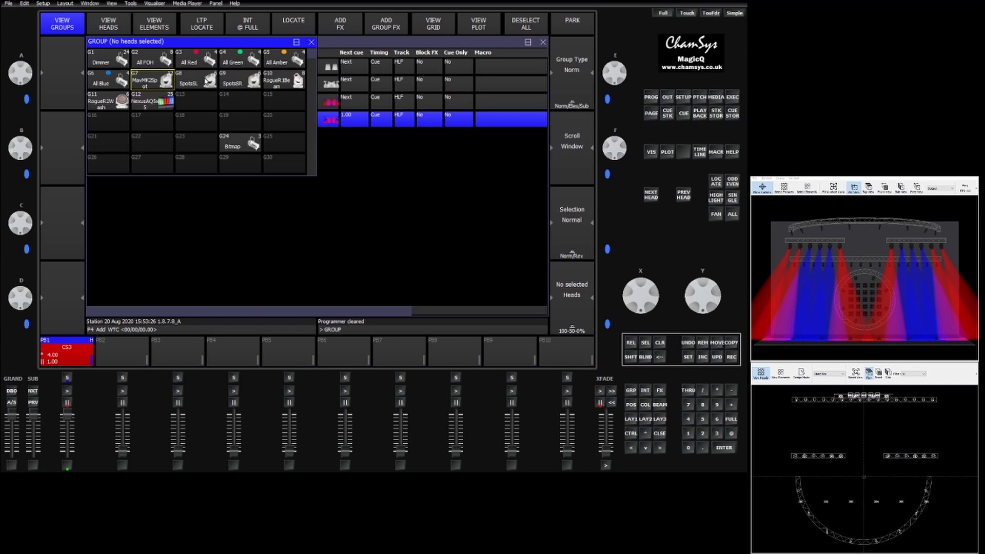
left_click(153, 80)
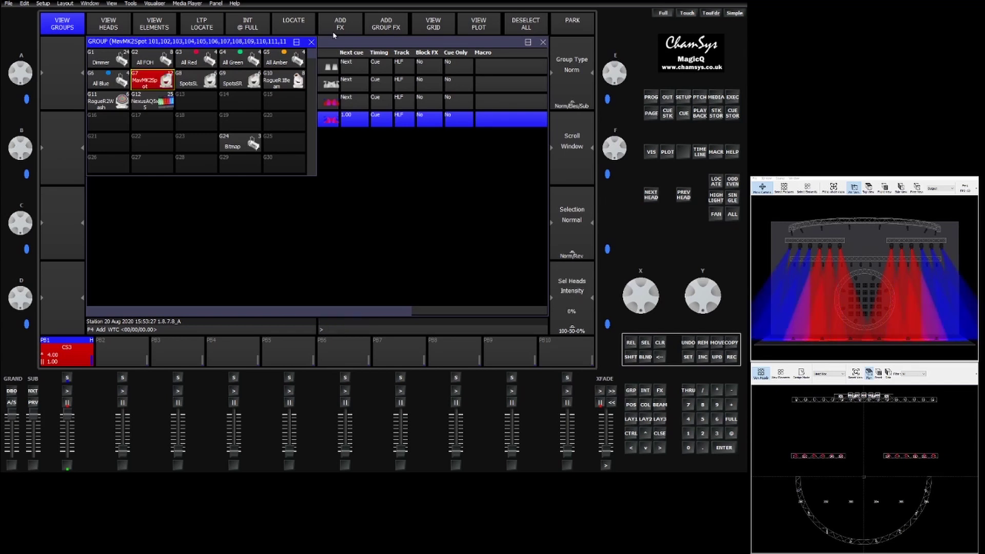
left_click(645, 405)
left_click(240, 200)
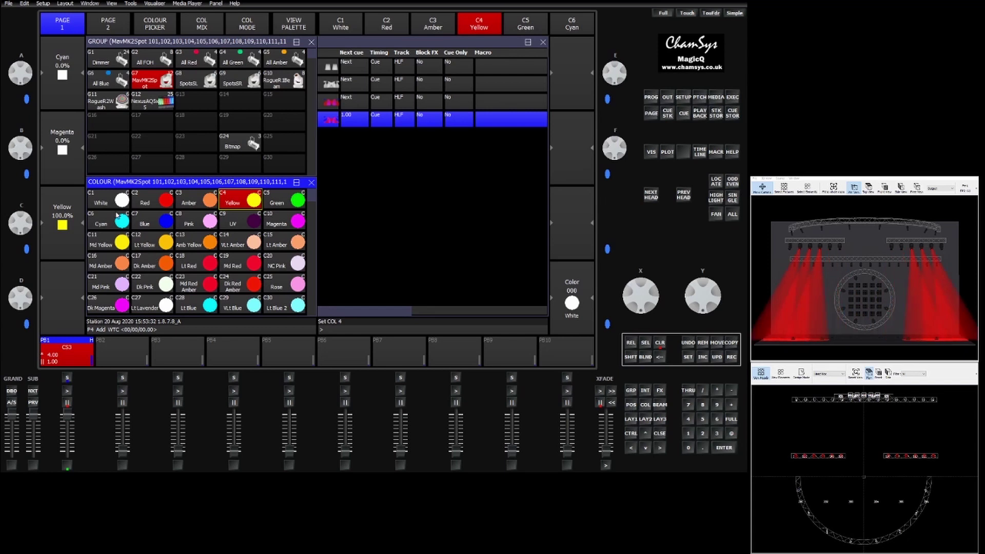
left_click(105, 200)
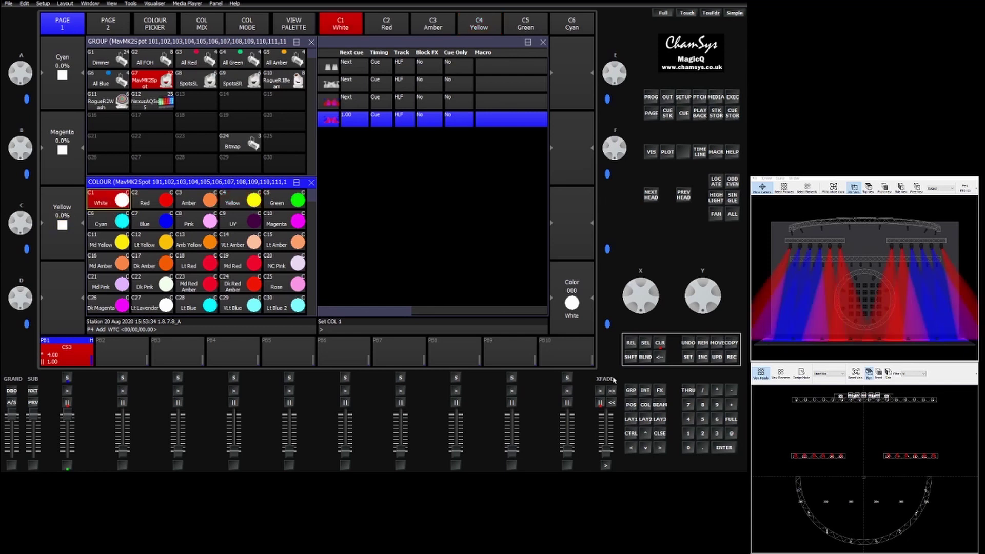
left_click(632, 405)
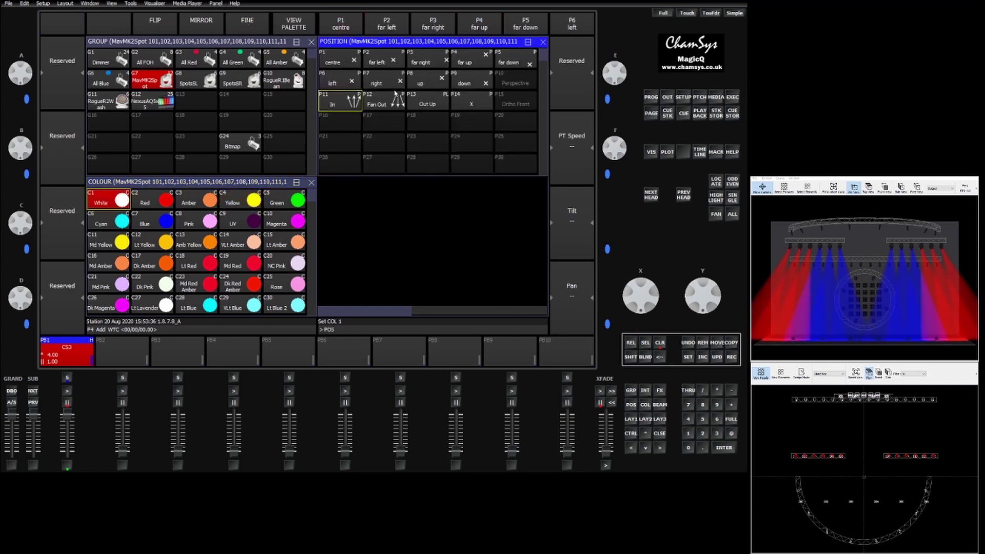
left_click(427, 102)
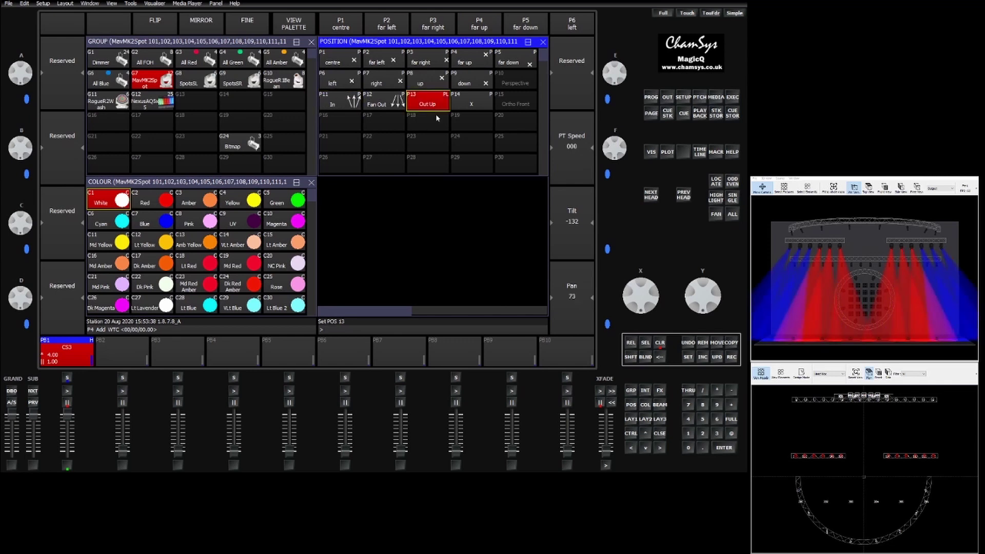
left_click(731, 357)
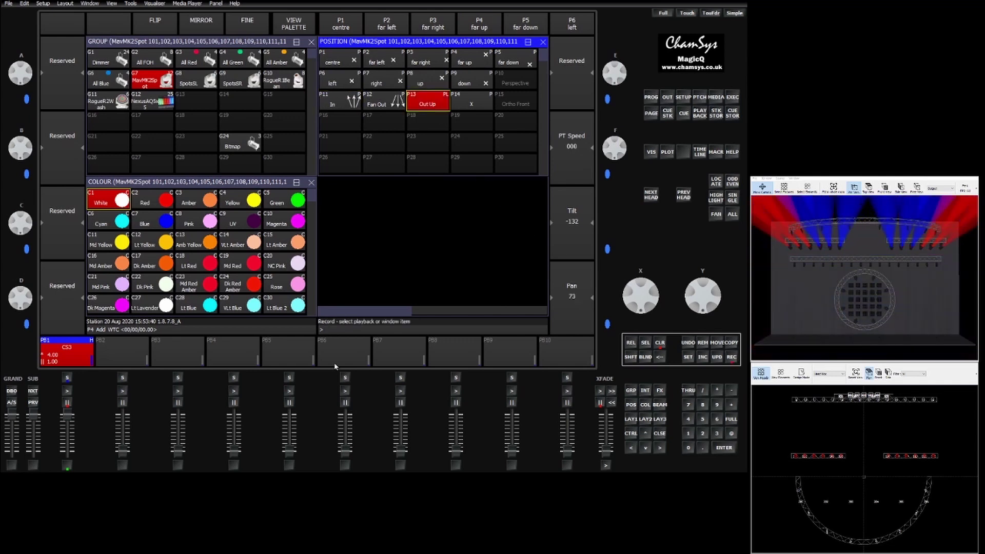
left_click(67, 353)
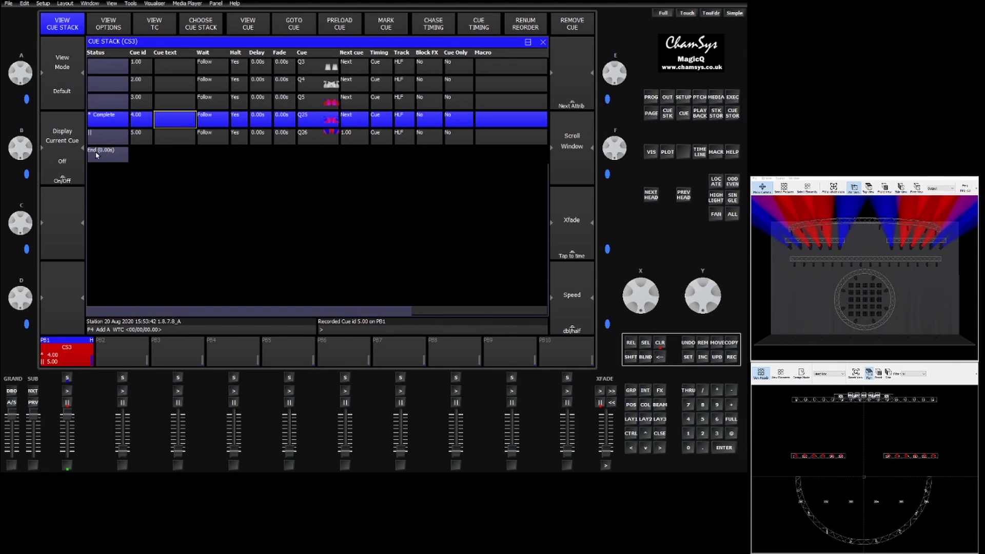
Step: Inspect cue 5.00's tracked effects, compare with cues 4.00 and 3.00, then clear the programmer
double_click(108, 136)
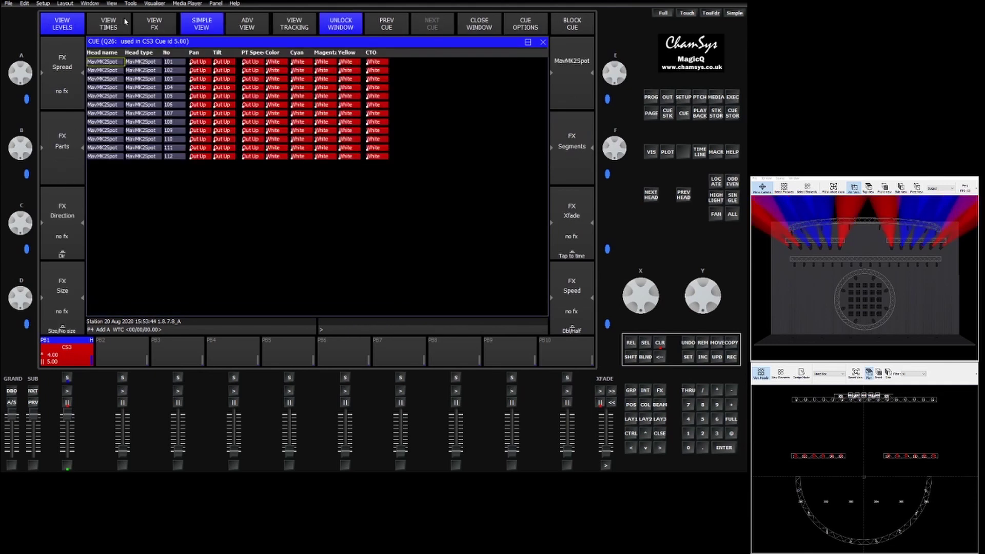
left_click(149, 24)
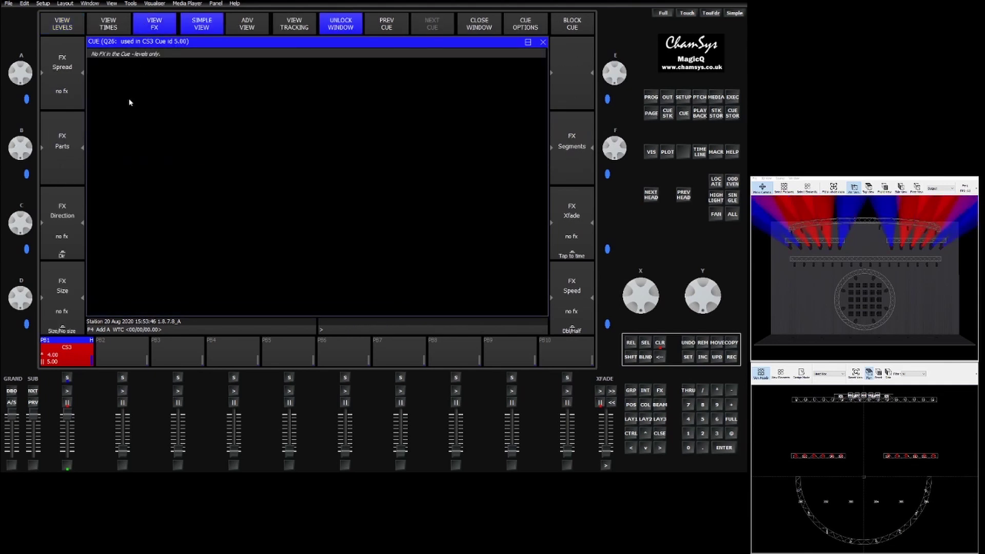
left_click(295, 26)
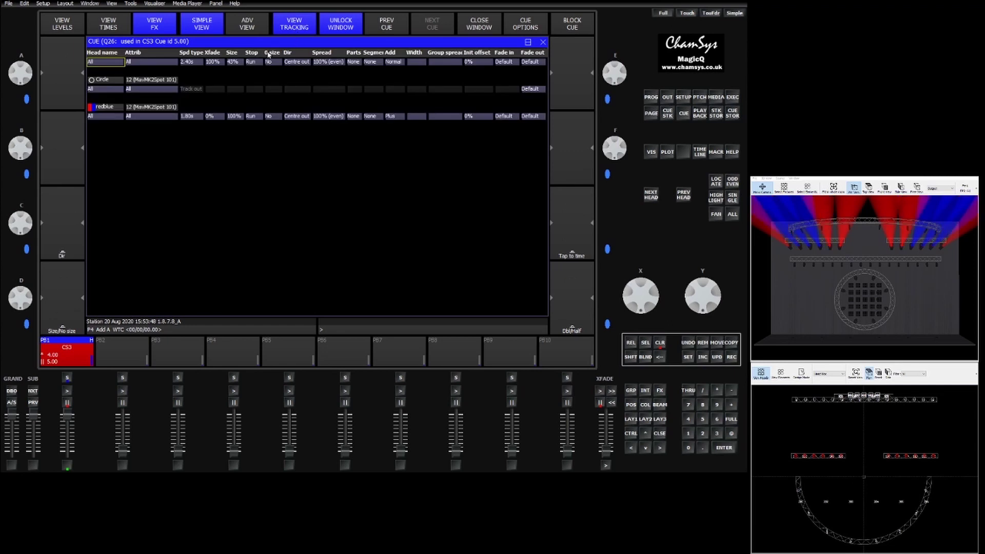
left_click_drag(102, 90, 530, 100)
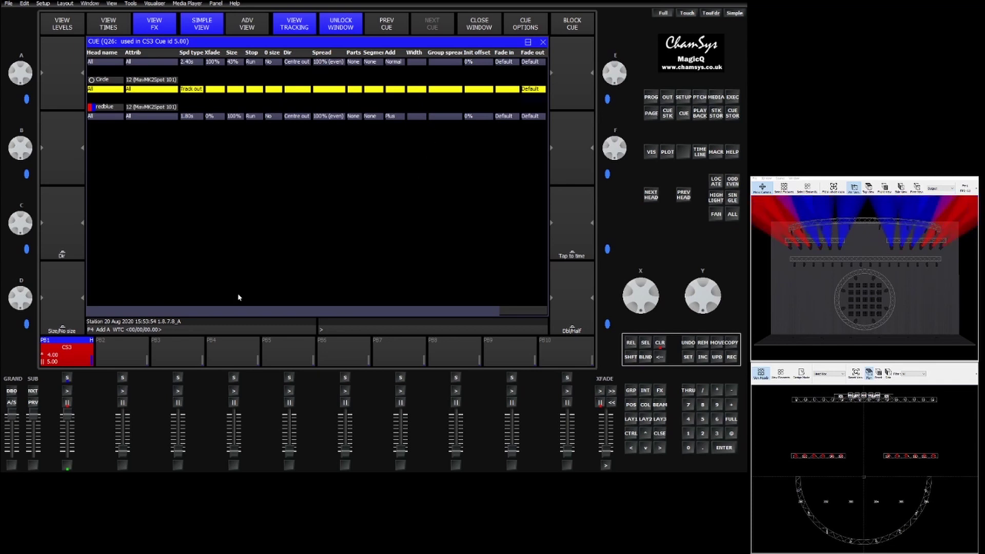
left_click(385, 26)
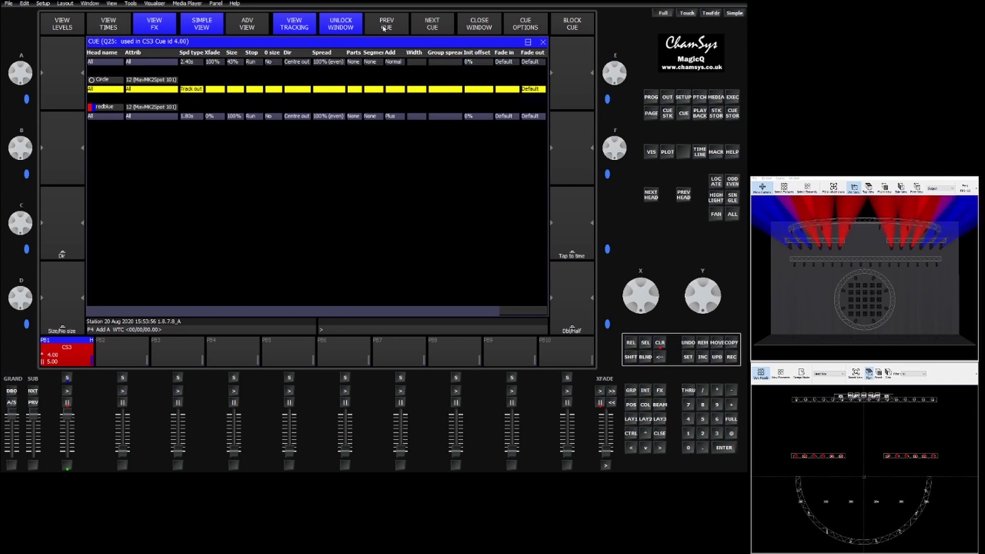
left_click(385, 27)
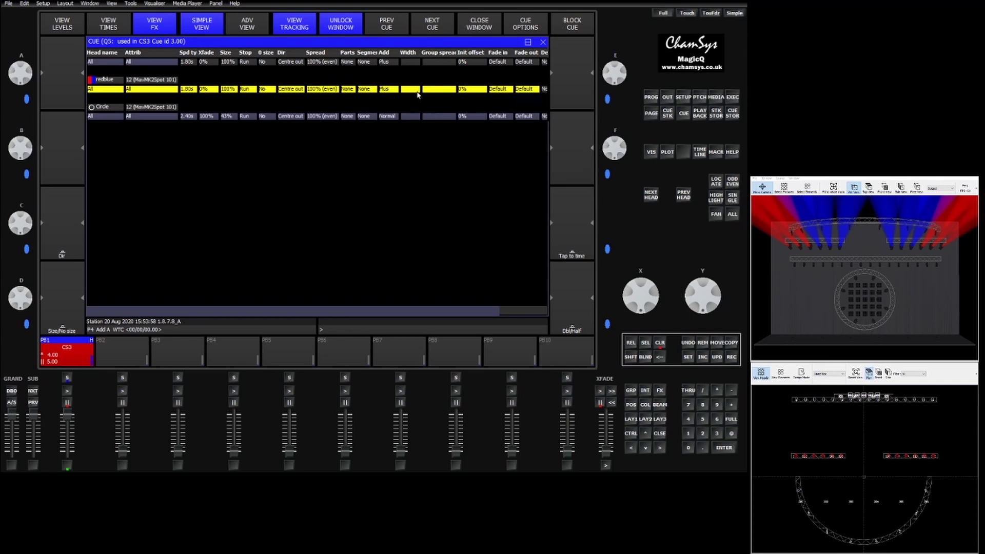
left_click(438, 29)
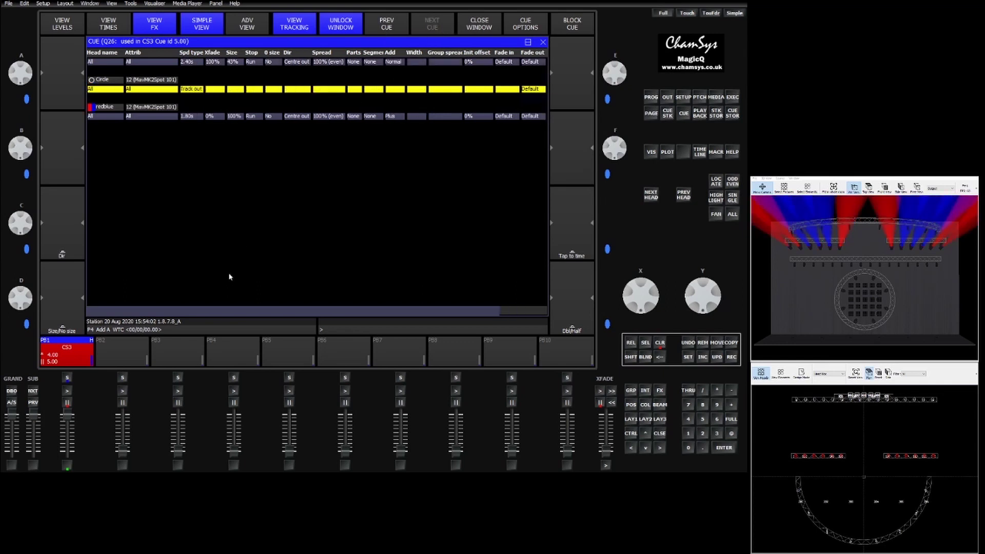
left_click(659, 350)
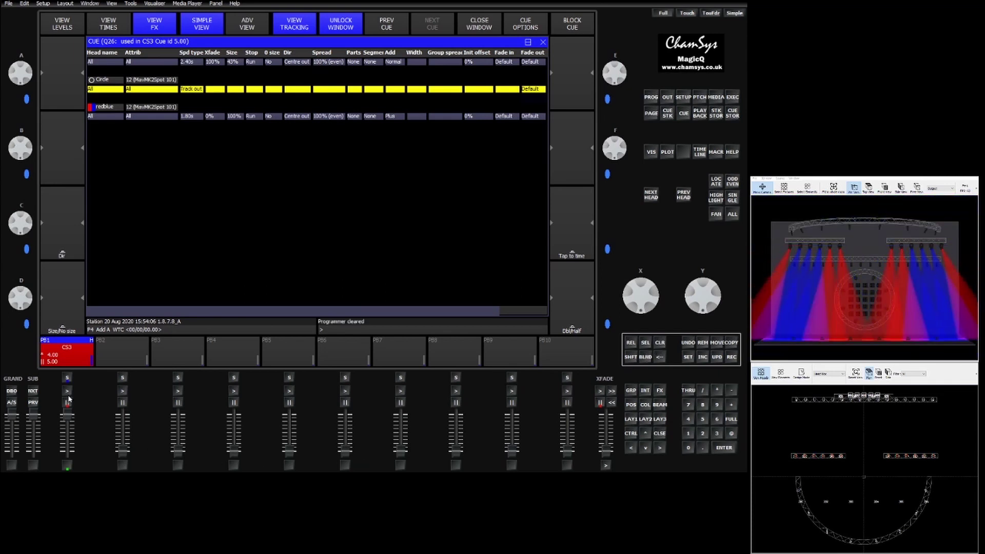
Step: Reopen the cue stack list and run playback 1 from cue 1.00 through cue 4.00
left_click(68, 362)
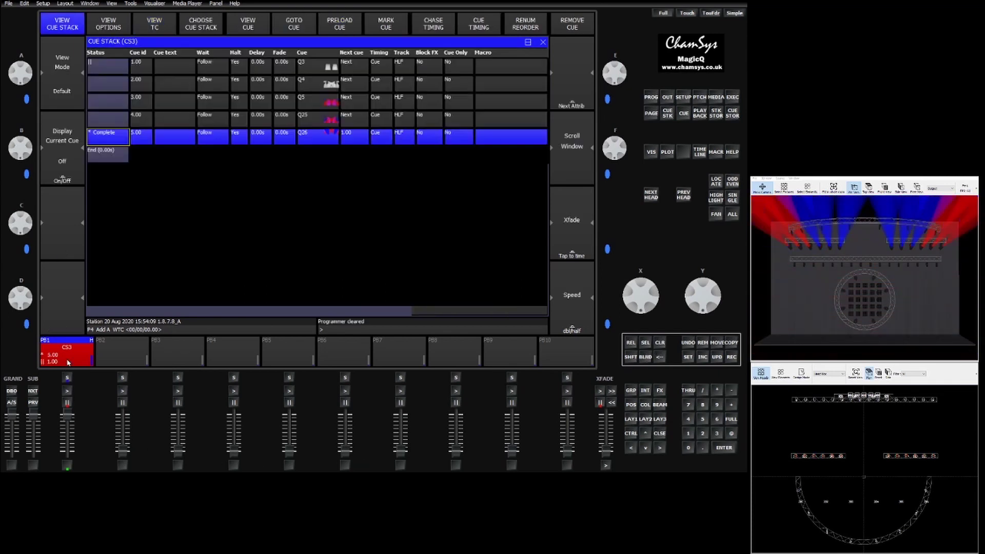
left_click(66, 391)
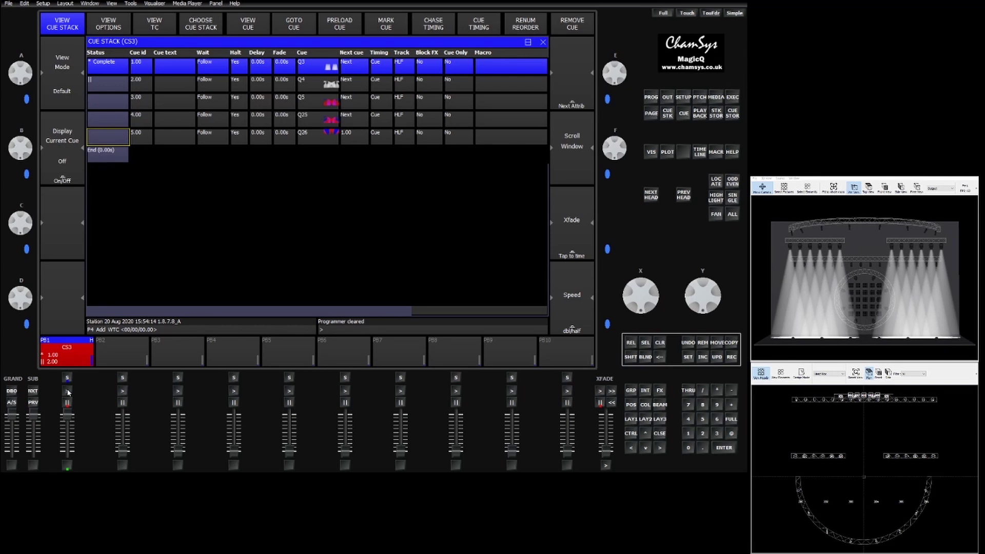
left_click(67, 392)
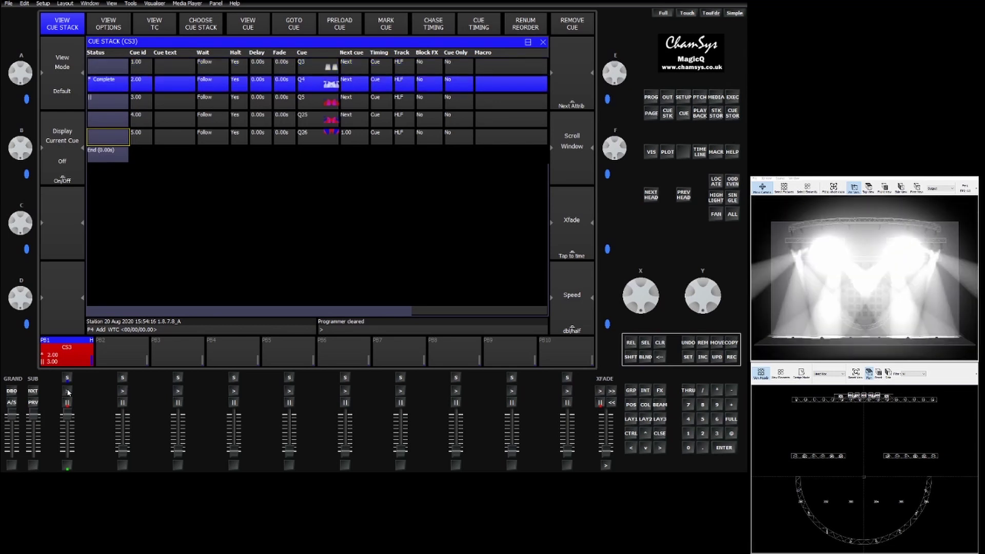
left_click(68, 392)
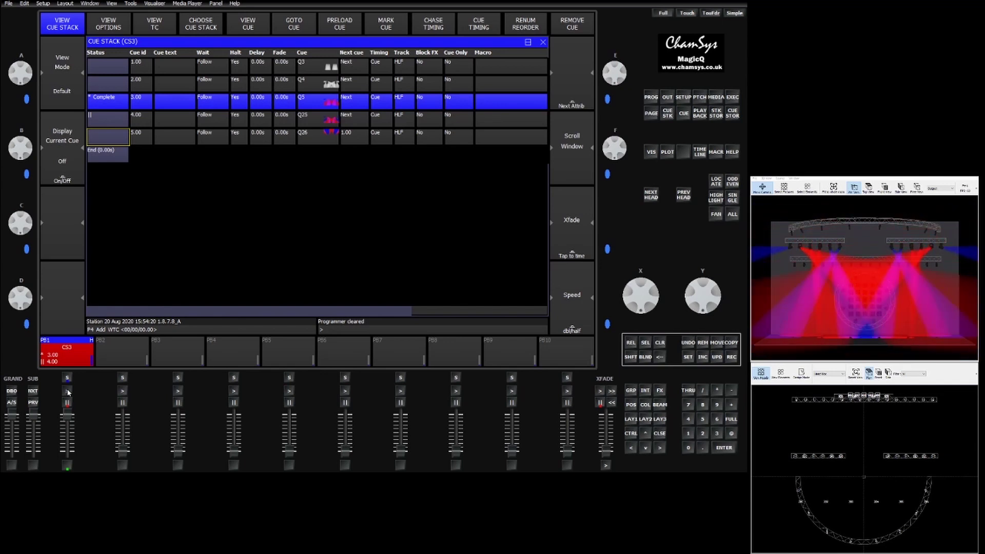
left_click(68, 392)
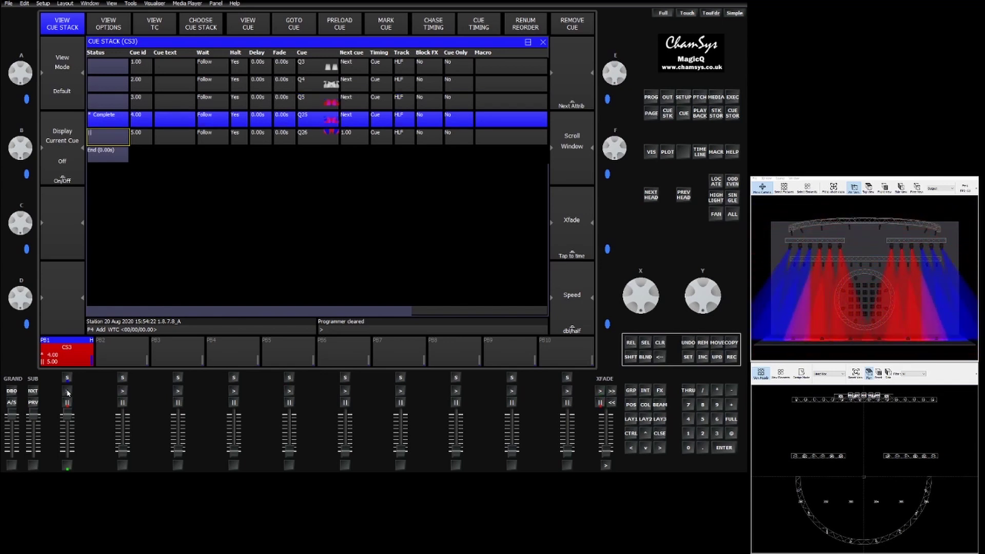